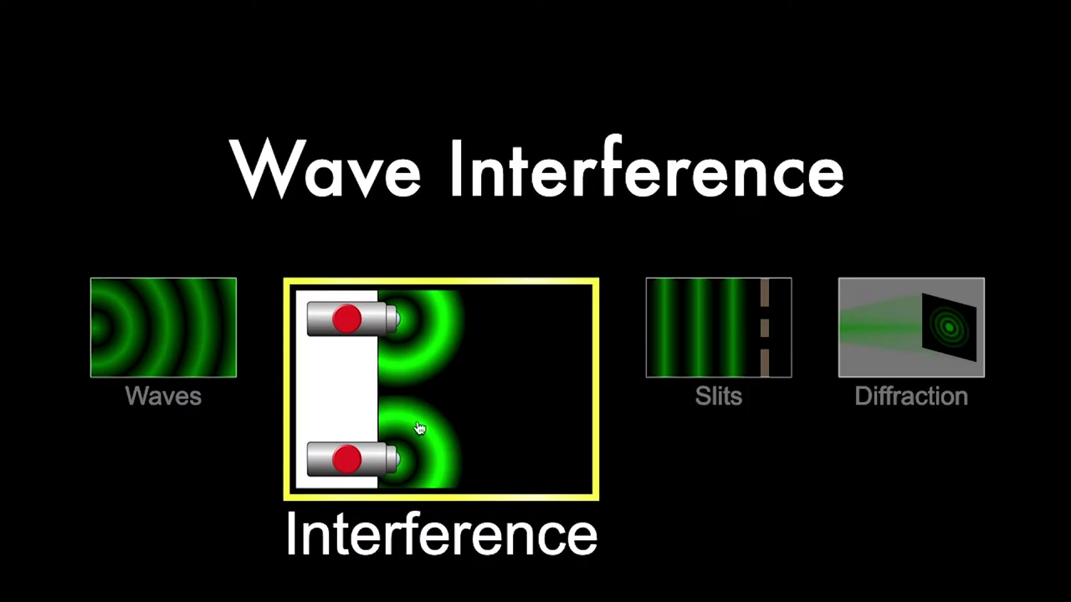
# Choose the Interference thumbnail on the Wave Interference home screen.
pyautogui.click(413, 407)
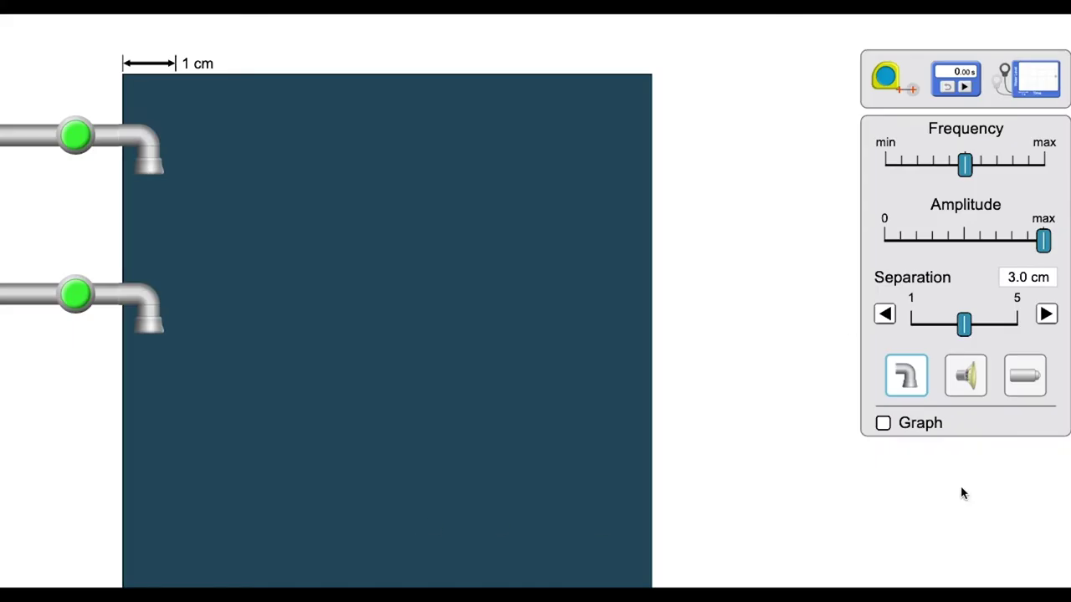
# Switch the two wave sources from water taps to lasers.
pyautogui.click(1025, 377)
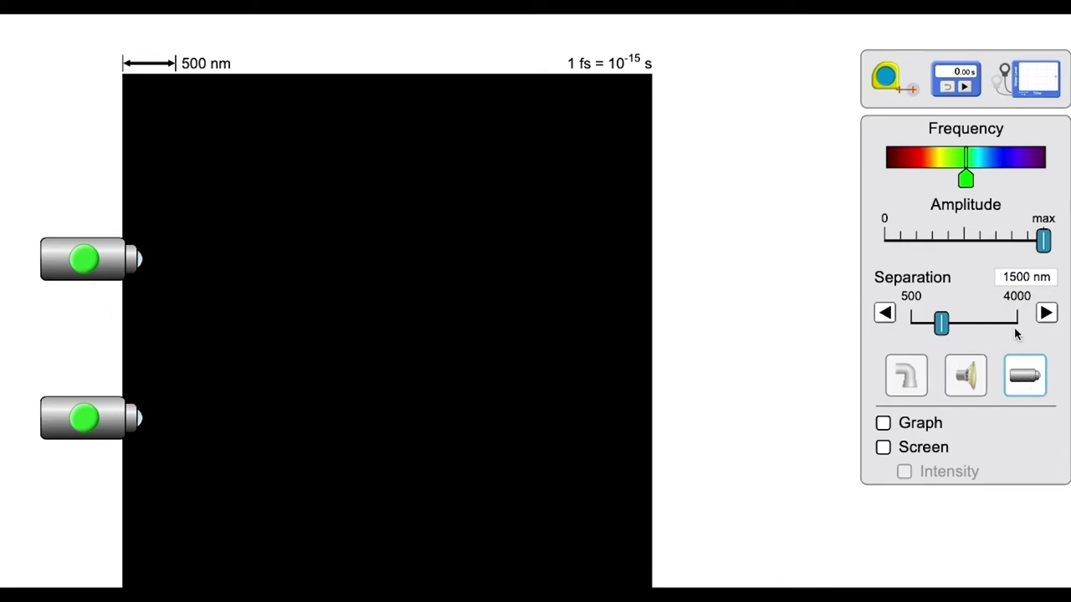
# Show the screen, raise the laser frequency from green to blue, and start the sources emitting.
pyautogui.click(884, 447)
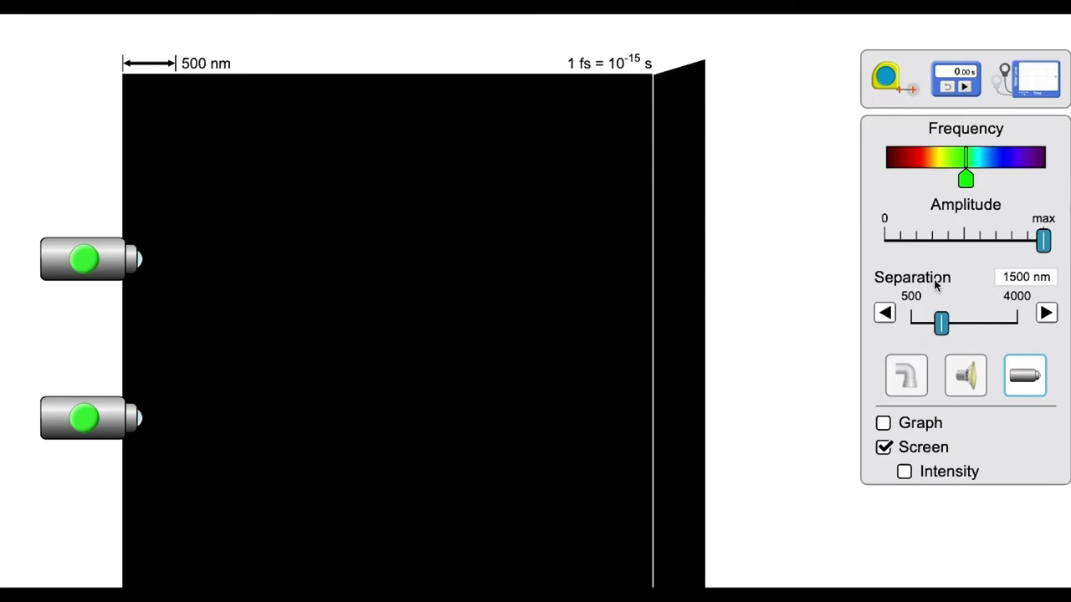
pyautogui.moveTo(971, 182); pyautogui.dragTo(1008, 185)
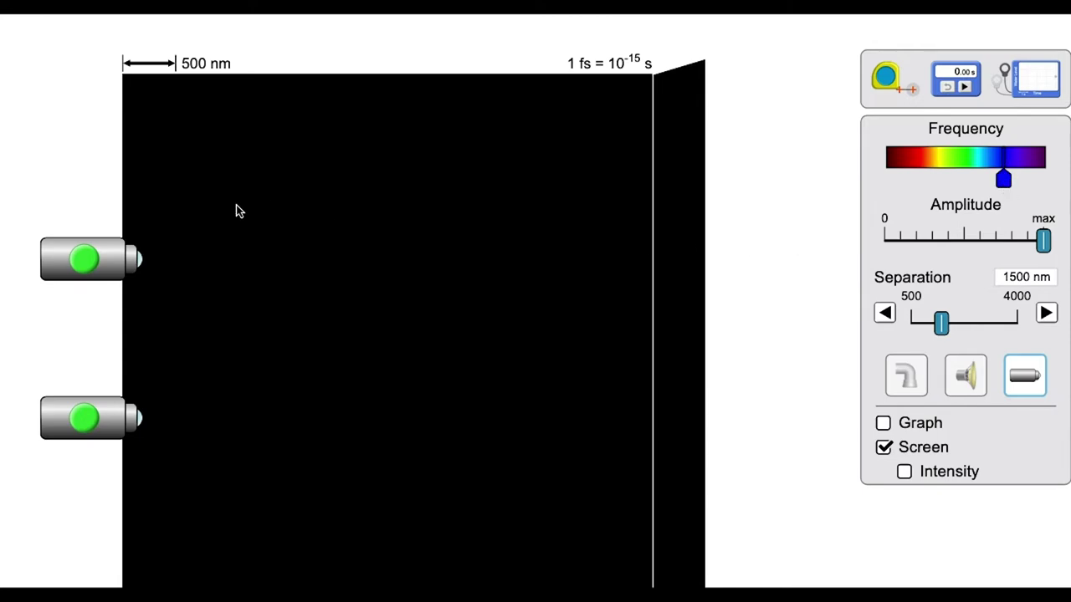
pyautogui.click(73, 266)
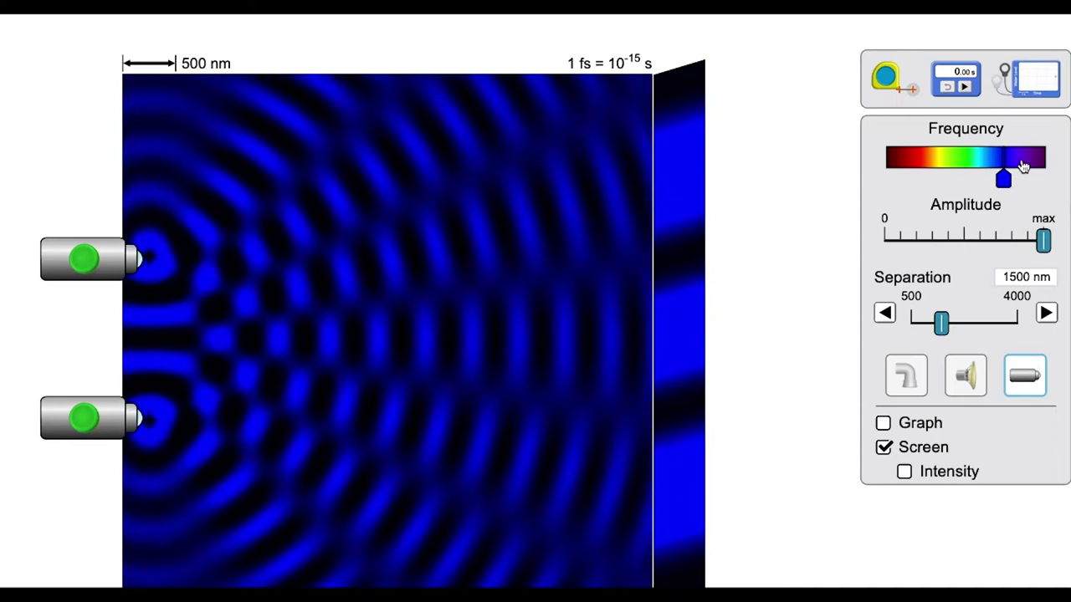
# Drag the Frequency slider from blue back down to green.
pyautogui.click(1004, 180)
pyautogui.click(1004, 182)
pyautogui.moveTo(1004, 181); pyautogui.dragTo(962, 181)
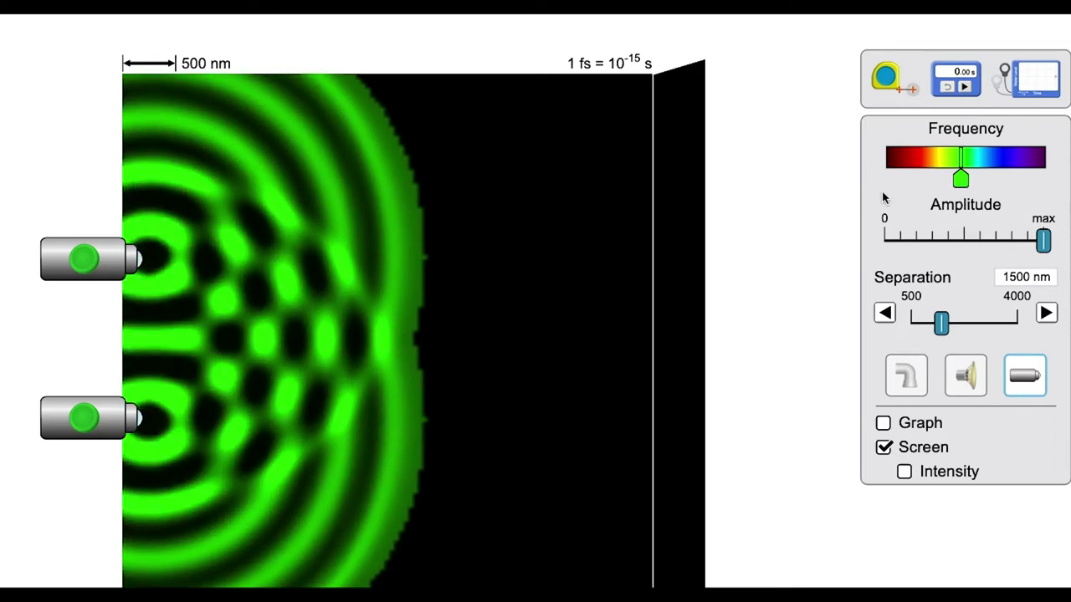
# Set the Frequency slider to red and nudge it one step higher.
pyautogui.moveTo(962, 179); pyautogui.dragTo(914, 180)
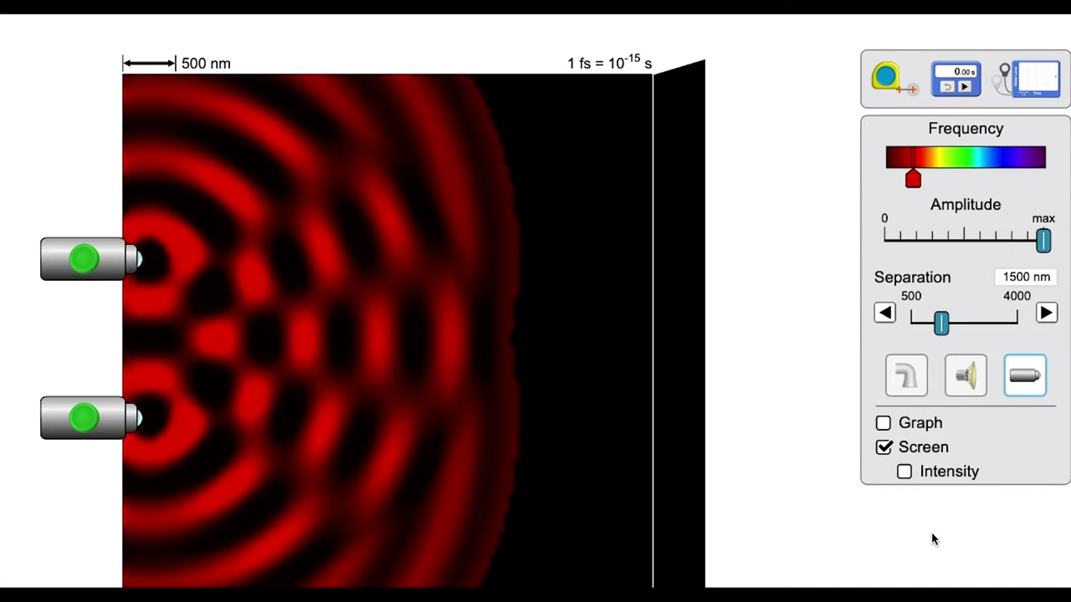
pyautogui.press('Right')
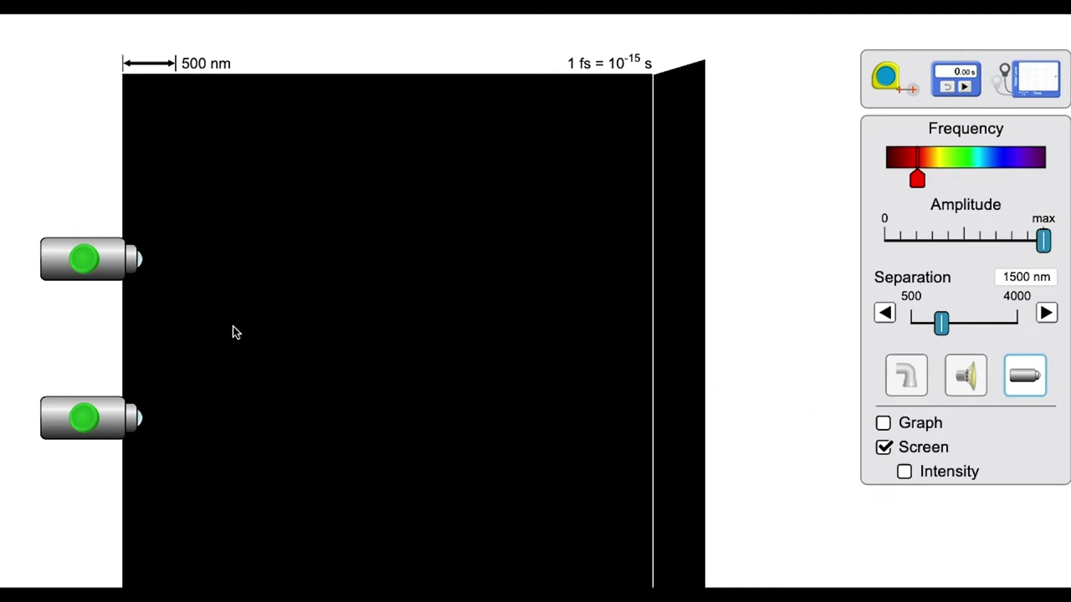
# Turn the lower laser off and keep only the upper laser emitting red light.
pyautogui.click(87, 256)
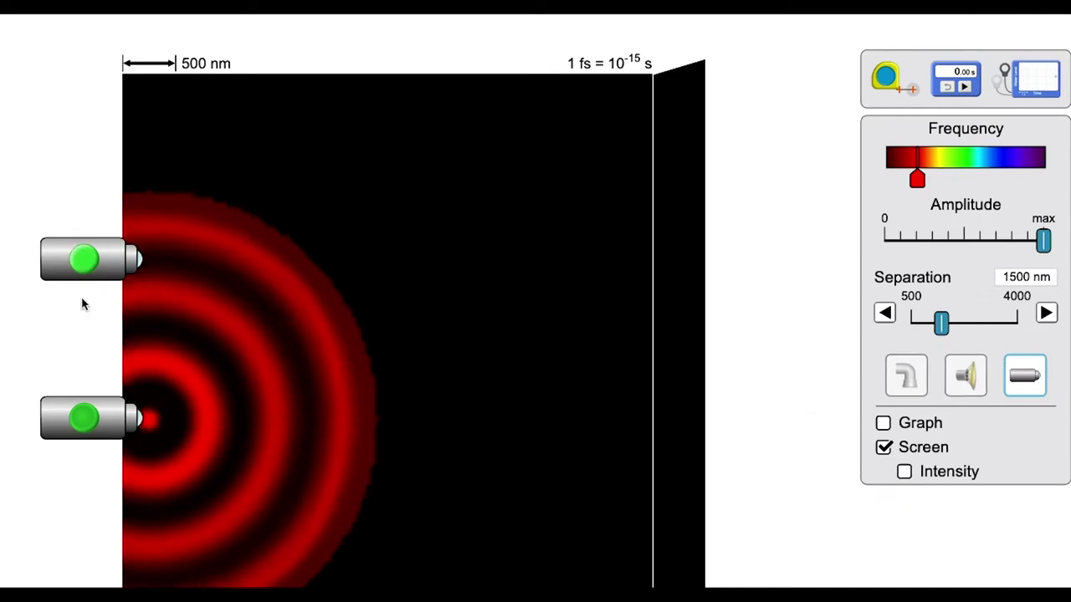
pyautogui.click(83, 423)
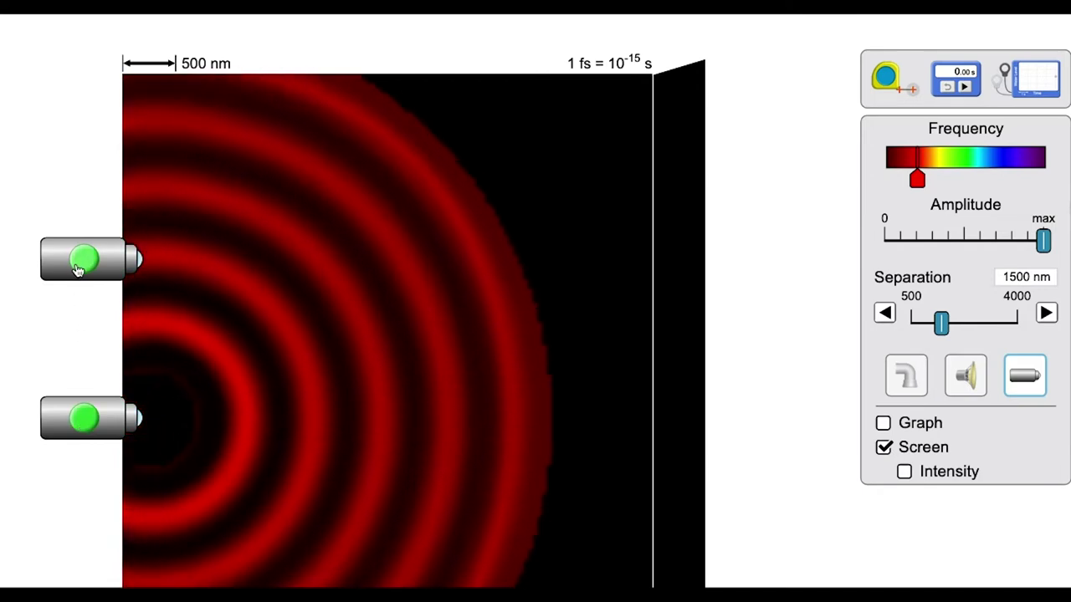
pyautogui.click(81, 261)
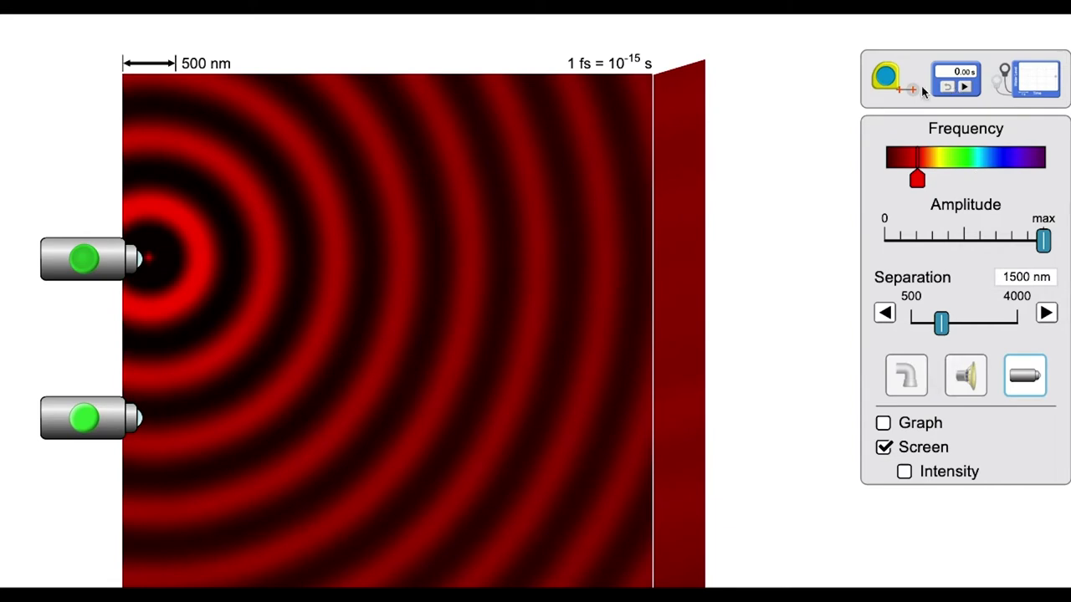
# Measure one red wavelength (618.5 nm) with the tape, then re-enable the lower laser.
pyautogui.moveTo(883, 86); pyautogui.dragTo(362, 237)
pyautogui.moveTo(328, 313); pyautogui.dragTo(120, 277)
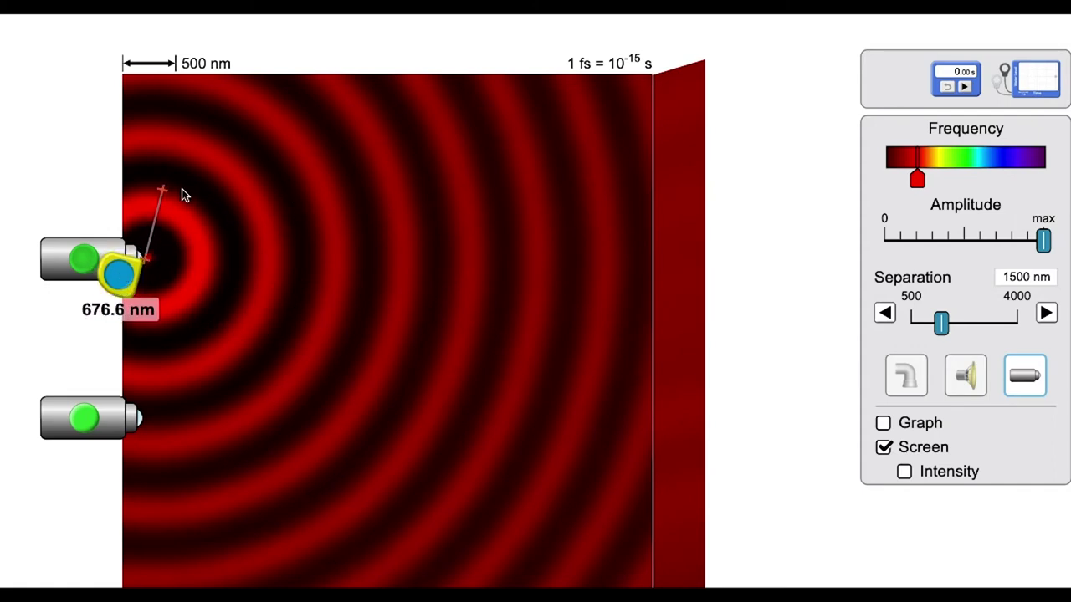
pyautogui.moveTo(162, 191); pyautogui.dragTo(454, 267)
pyautogui.moveTo(141, 255); pyautogui.dragTo(186, 251)
pyautogui.moveTo(506, 266); pyautogui.dragTo(268, 267)
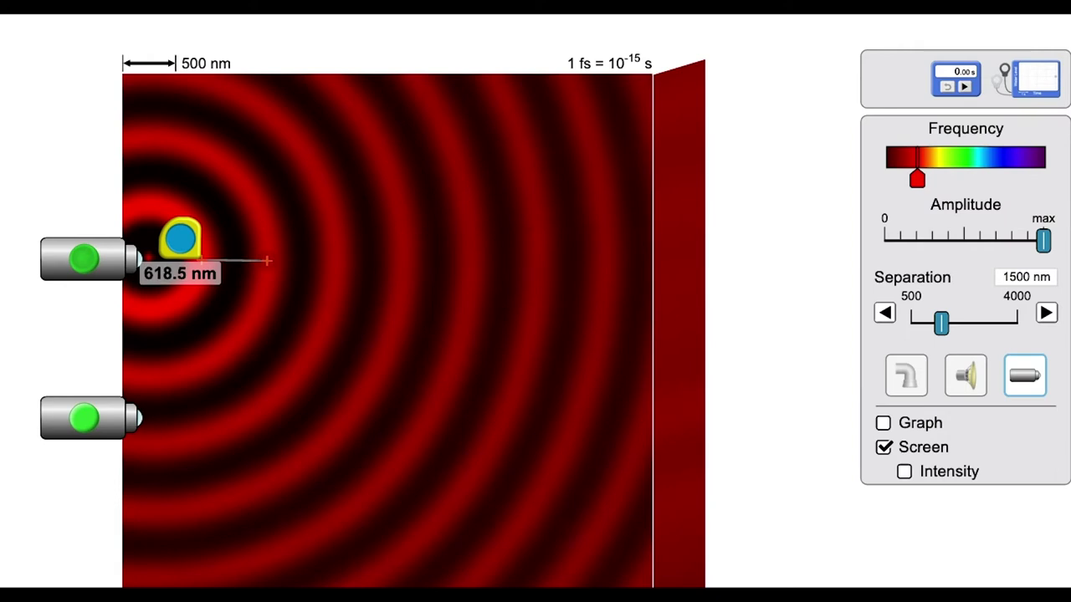
pyautogui.click(85, 421)
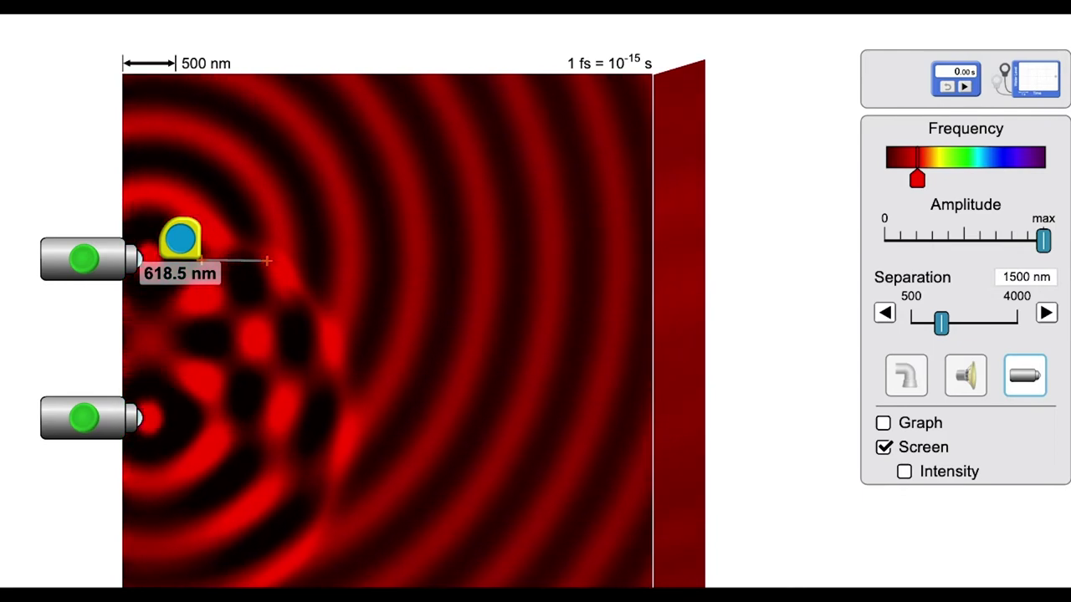
# Widen the source separation to 2100 nm and stretch the tape toward the lower laser.
pyautogui.moveTo(942, 325); pyautogui.dragTo(959, 326)
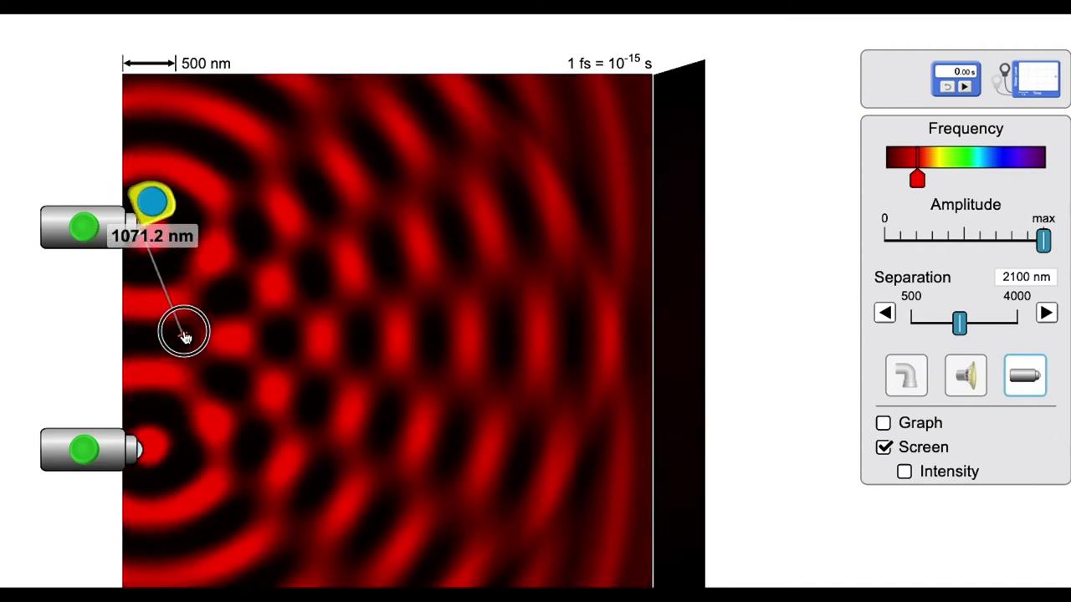
pyautogui.moveTo(185, 337); pyautogui.dragTo(142, 452)
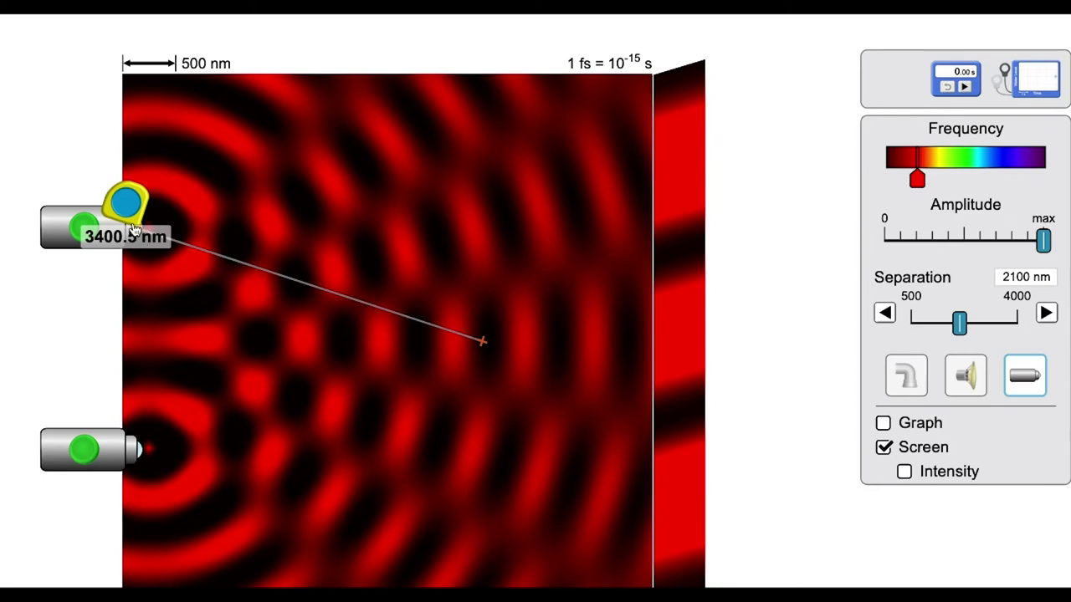
# Run the tape from each laser to a mid-field point, then carry it (2777.4 nm) to the screen edge.
pyautogui.moveTo(136, 235); pyautogui.dragTo(494, 343)
pyautogui.moveTo(838, 448); pyautogui.dragTo(142, 452)
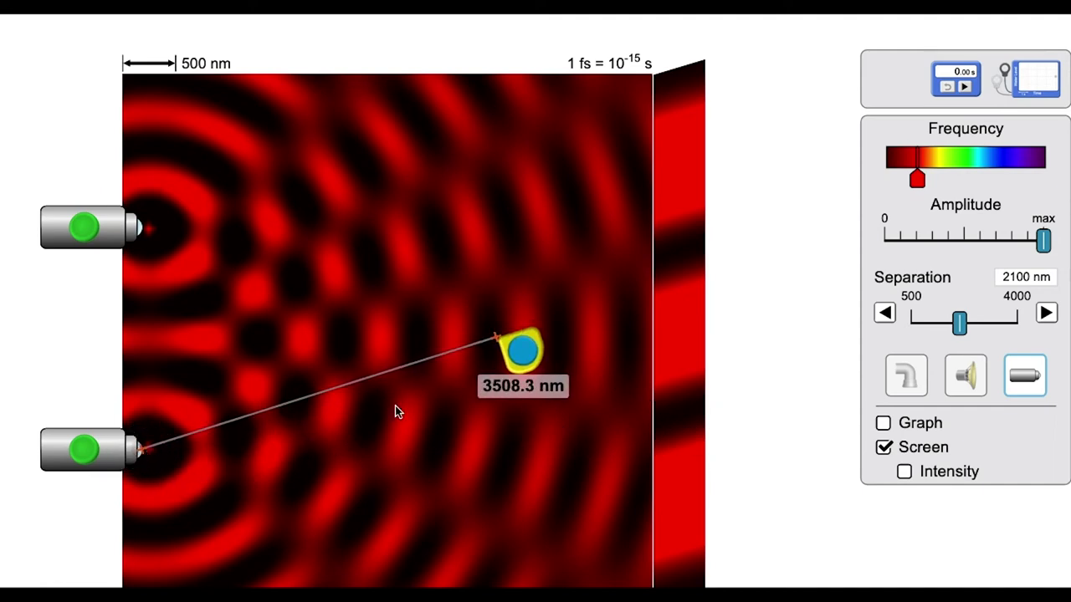
pyautogui.moveTo(142, 446); pyautogui.dragTo(142, 235)
pyautogui.click(139, 233)
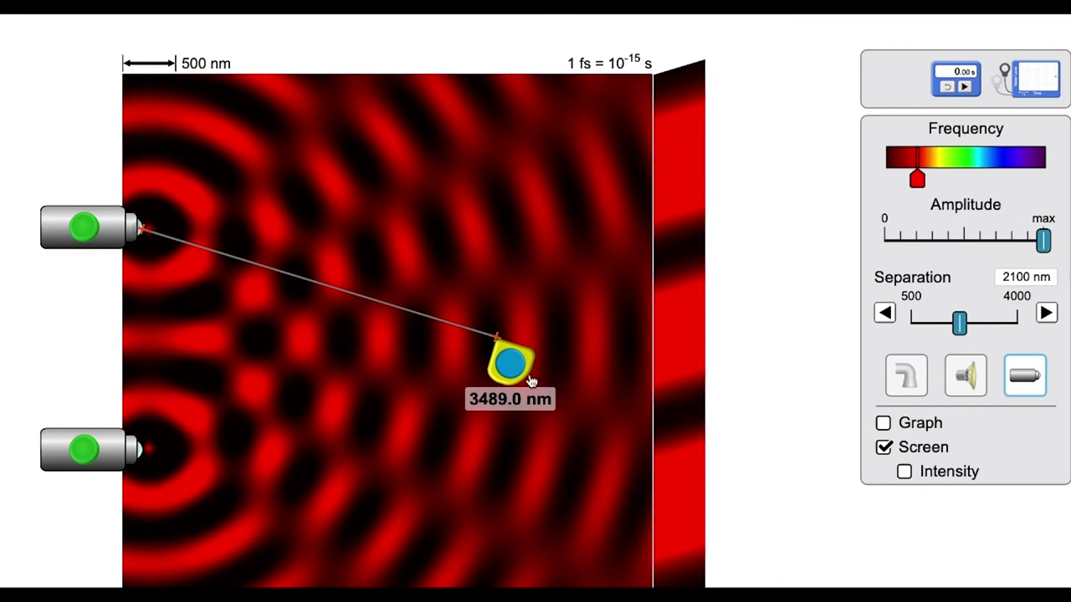
pyautogui.moveTo(511, 371); pyautogui.dragTo(435, 374)
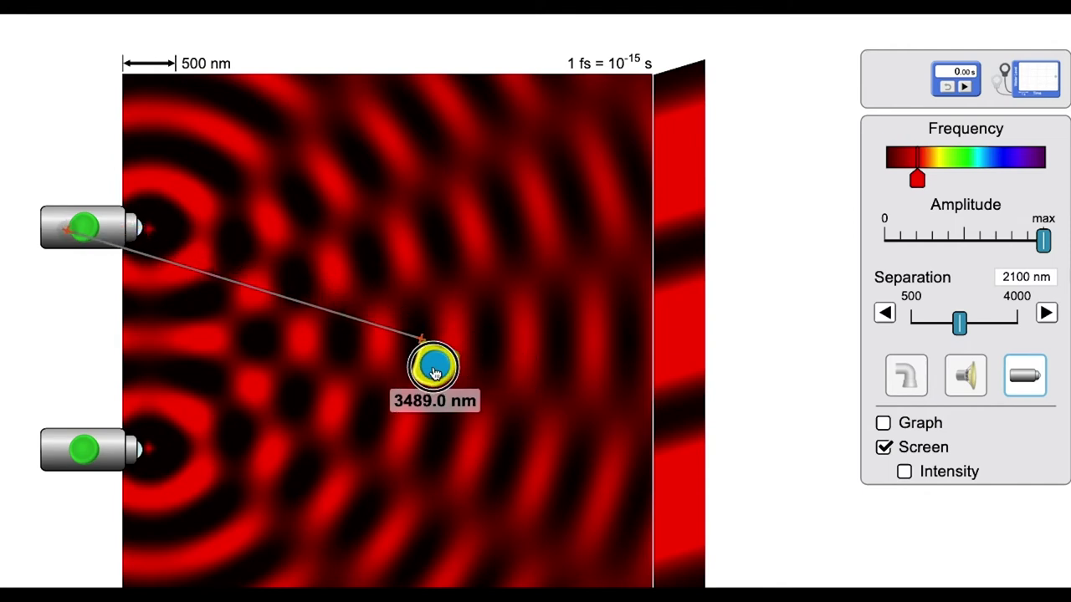
pyautogui.moveTo(69, 230); pyautogui.dragTo(146, 230)
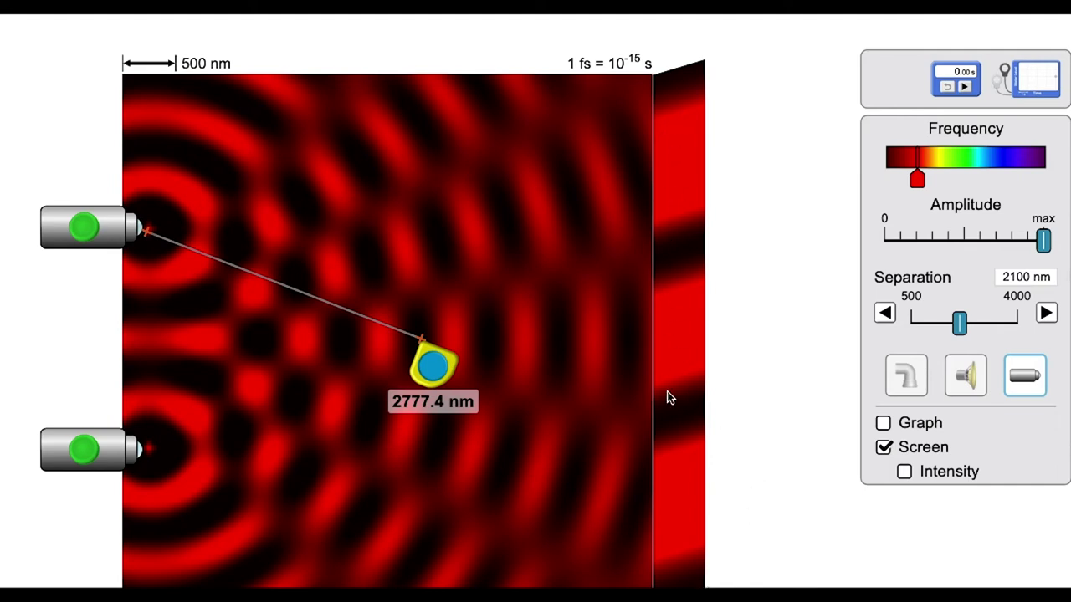
pyautogui.moveTo(434, 366); pyautogui.dragTo(666, 289)
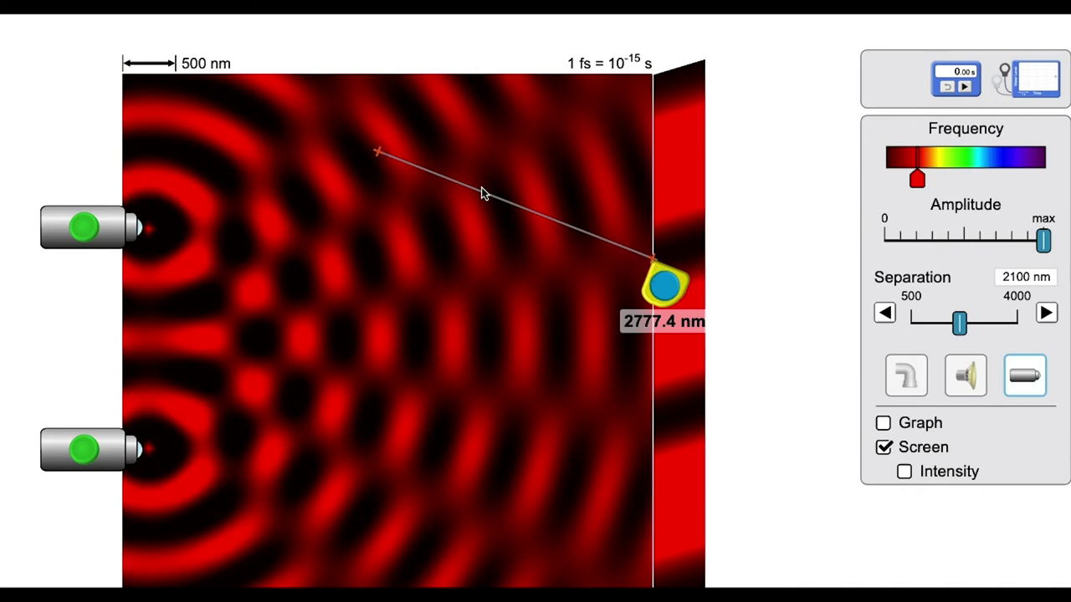
# Stretch the tape back and slide it down the screen to the lower laser's level, reading 4385.0 nm.
pyautogui.moveTo(382, 165); pyautogui.dragTo(188, 308)
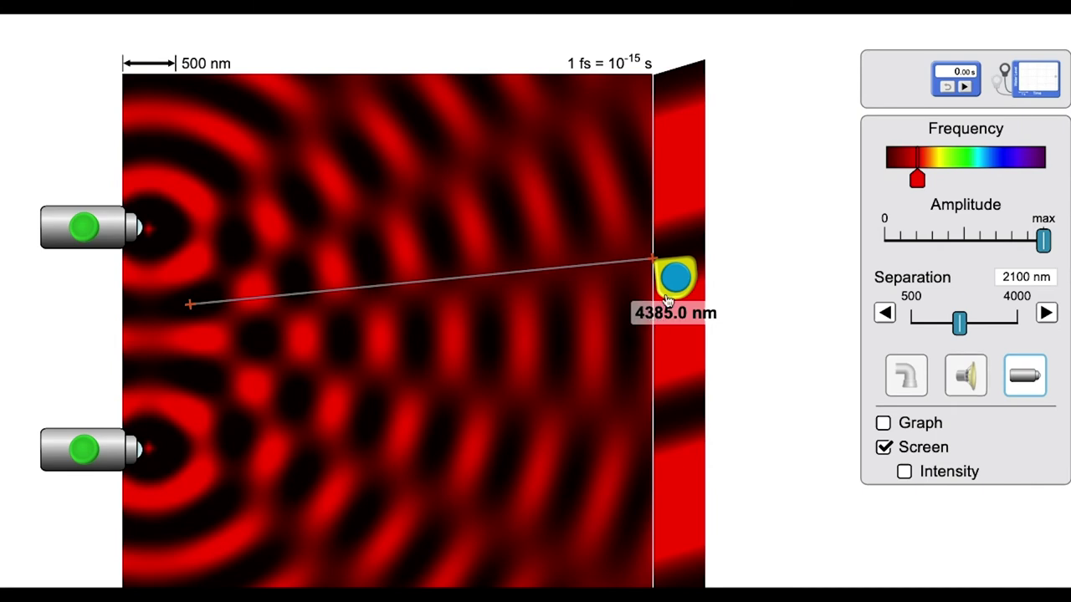
pyautogui.moveTo(677, 284); pyautogui.dragTo(680, 369)
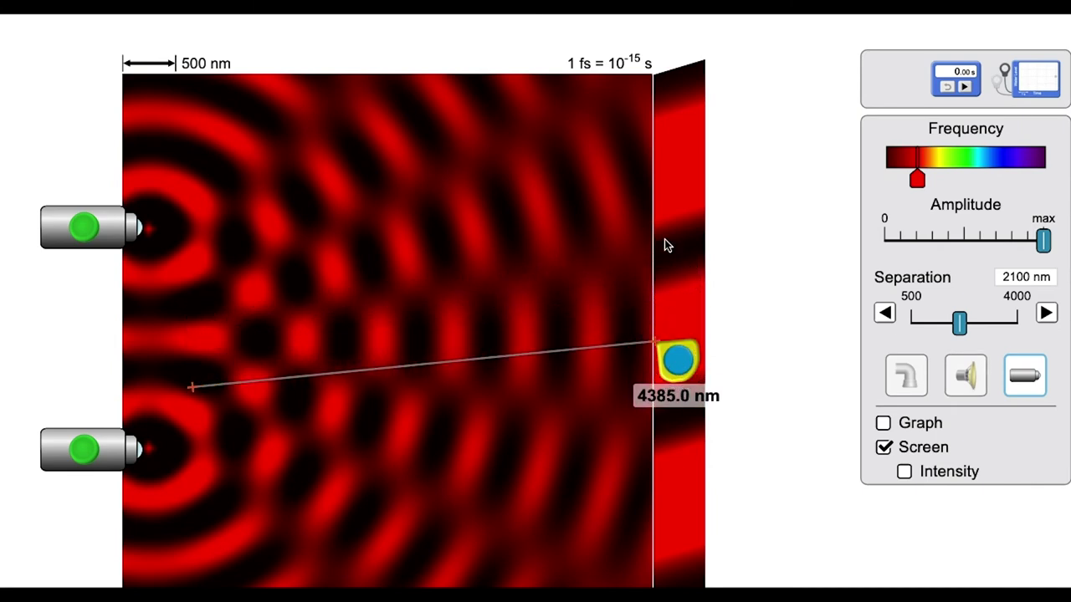
pyautogui.moveTo(673, 362); pyautogui.dragTo(676, 540)
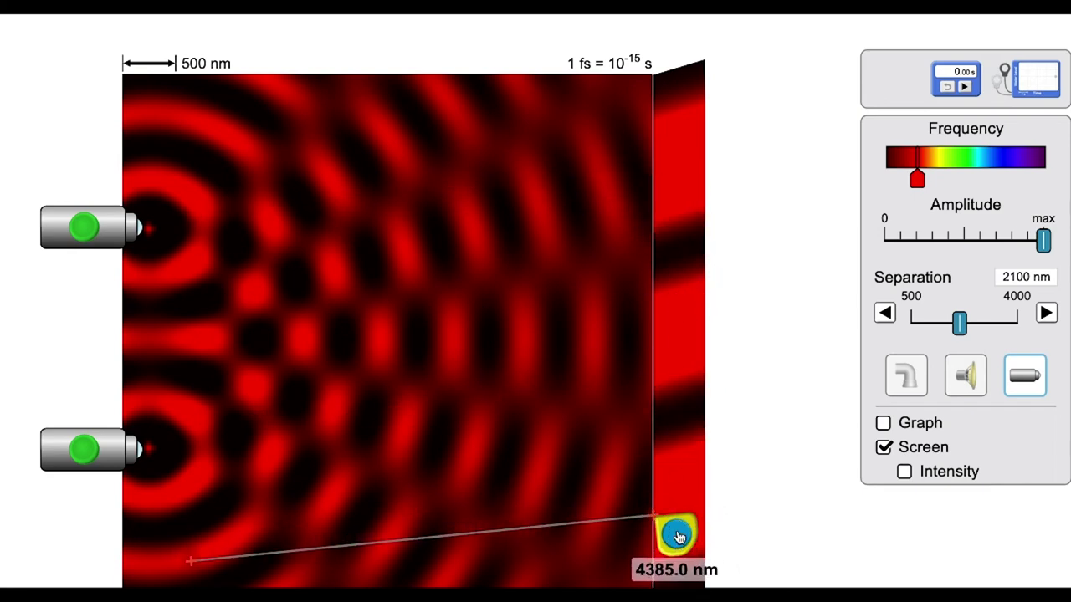
pyautogui.moveTo(678, 536); pyautogui.dragTo(680, 444)
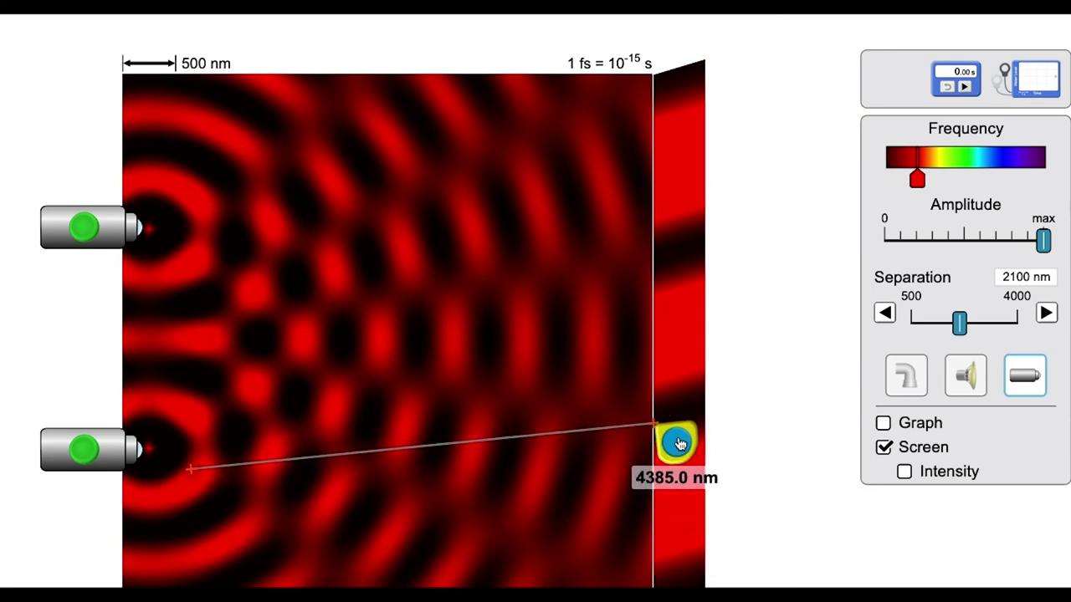
# Anchor the tape on the upper laser, then the lower laser; the lower-laser path reads 4438.5 nm.
pyautogui.moveTo(191, 470); pyautogui.dragTo(143, 233)
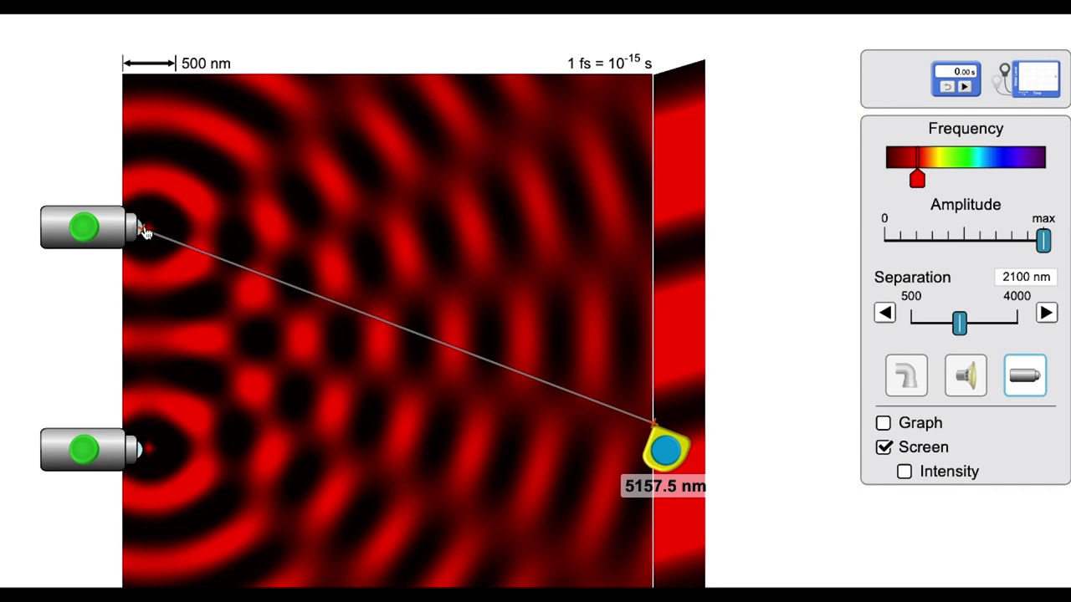
pyautogui.moveTo(144, 233); pyautogui.dragTo(183, 405)
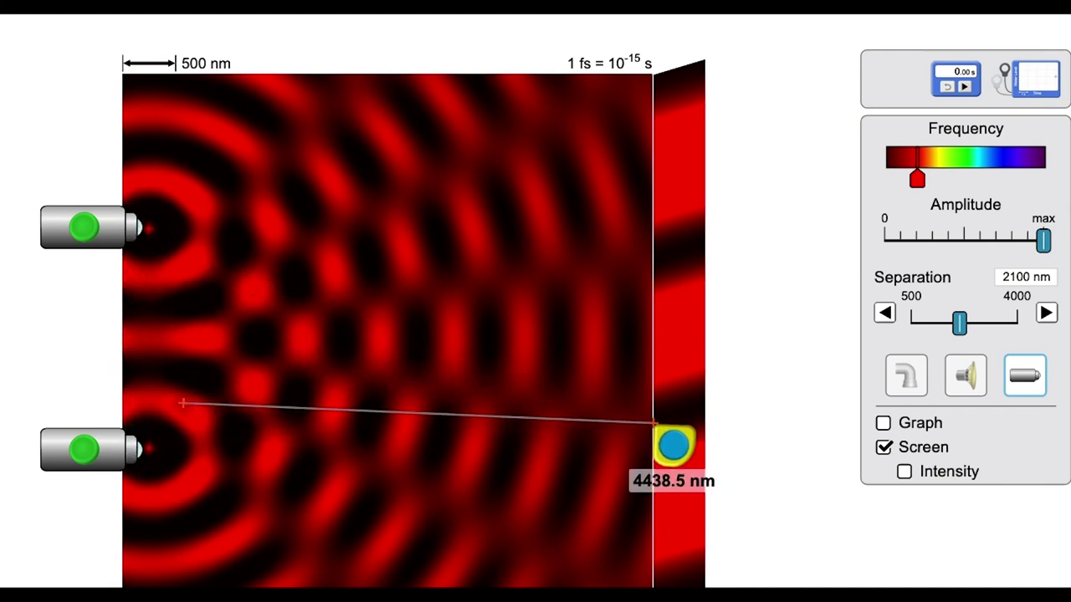